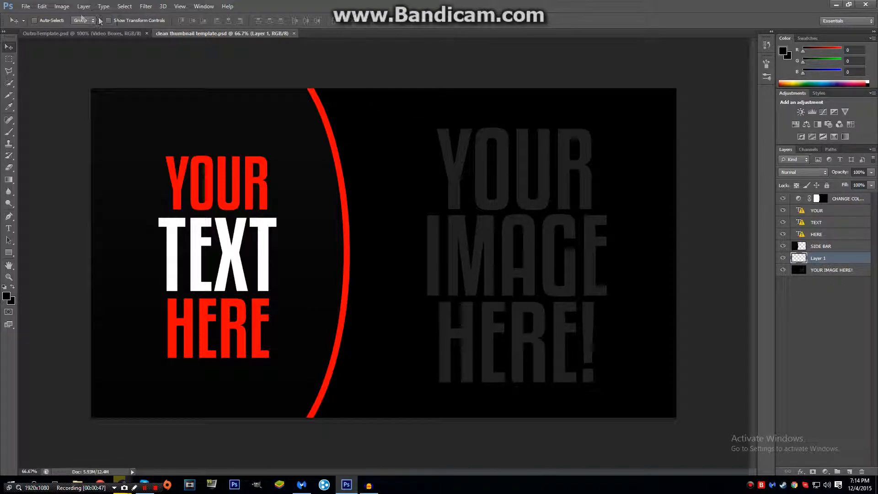
# - Place the cool splatter image from the "images for youtube" folder into the clean thumbnail template
pyautogui.click(26, 7)
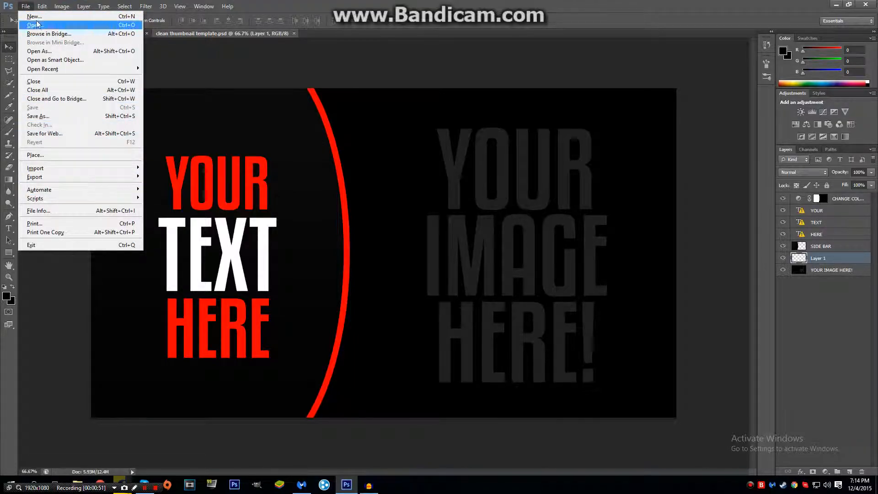
pyautogui.click(69, 159)
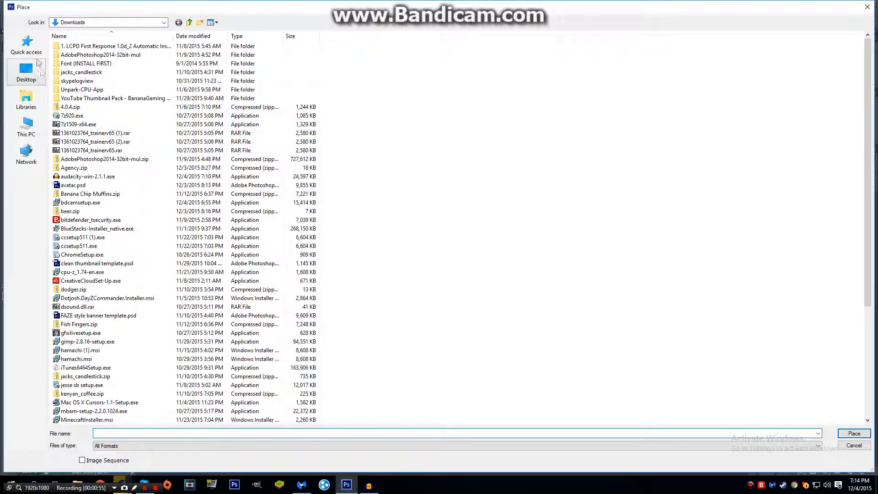
pyautogui.click(28, 45)
pyautogui.doubleClick(604, 59)
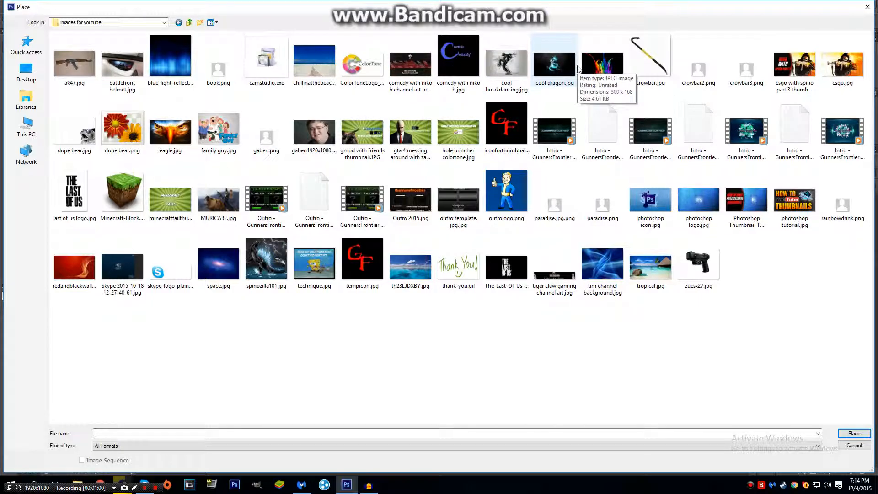
pyautogui.doubleClick(602, 64)
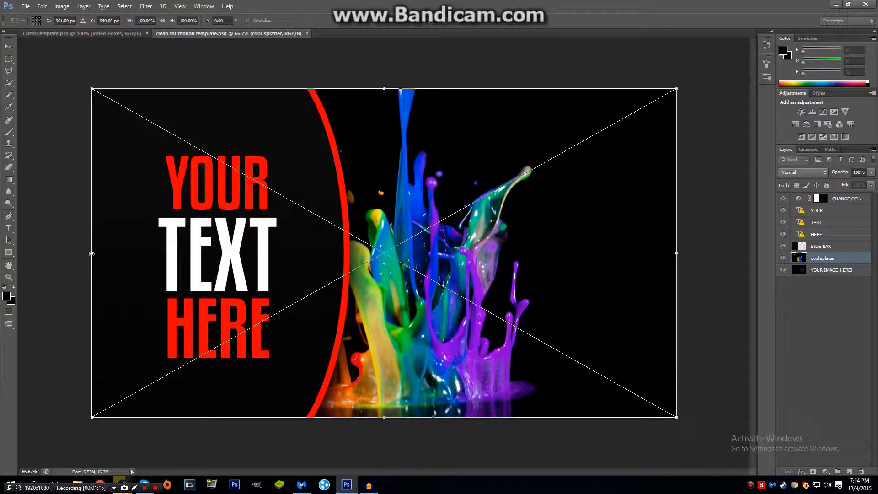
# - Narrow the placed splatter image from its left side to about 70.83% width and commit the placement
pyautogui.moveTo(114, 250); pyautogui.dragTo(267, 229)
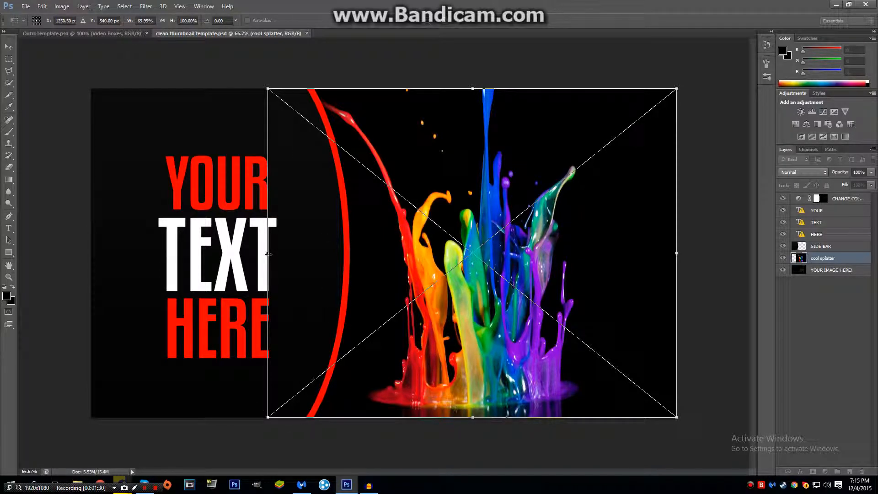
pyautogui.moveTo(268, 252); pyautogui.dragTo(263, 252)
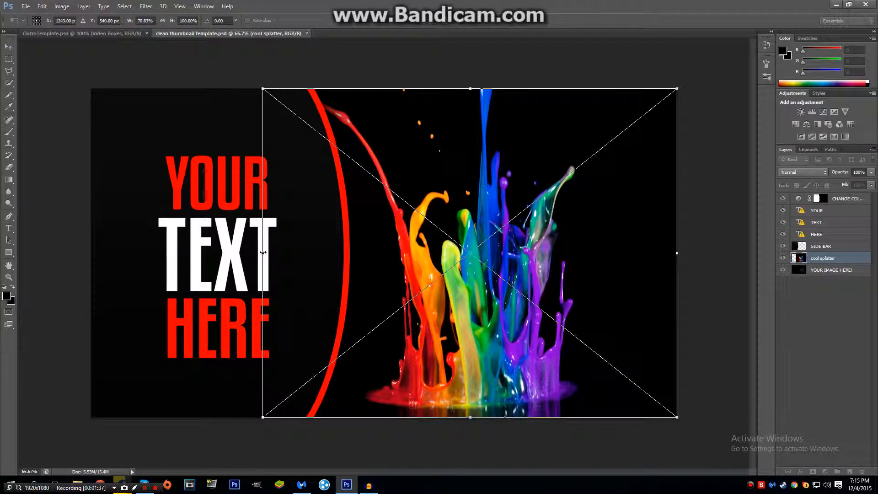
pyautogui.rightClick(473, 268)
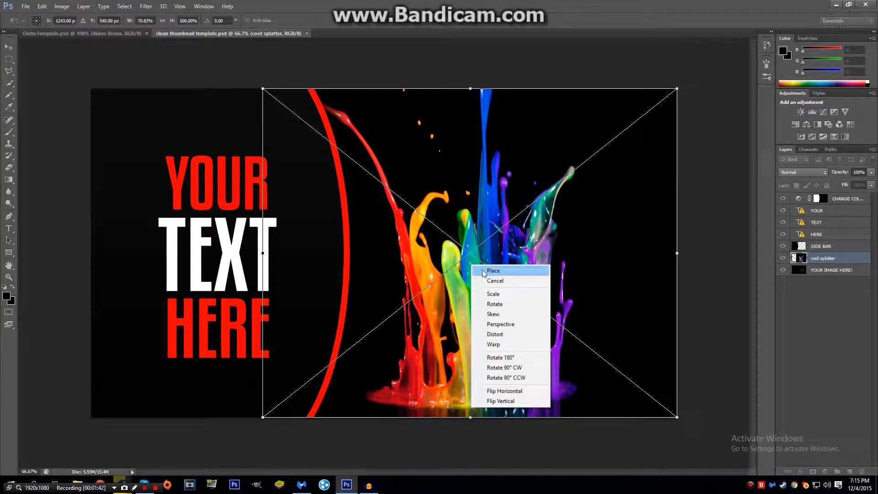
pyautogui.click(479, 271)
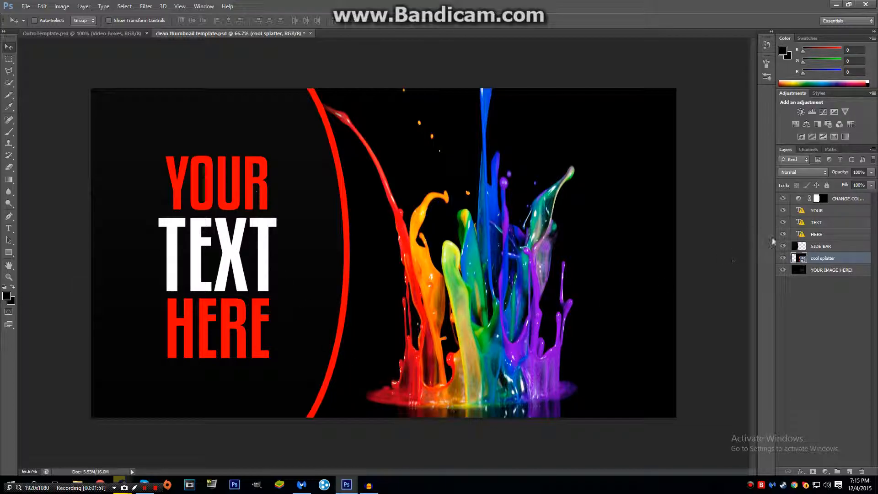
# - Close OutroTemplate.psd and open the YOUR text layer for editing, accepting the font substitution
pyautogui.click(831, 213)
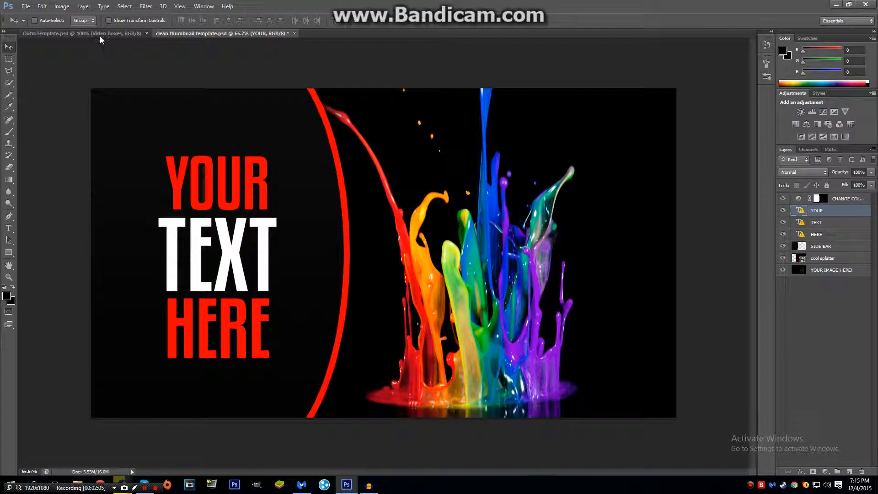
pyautogui.click(147, 33)
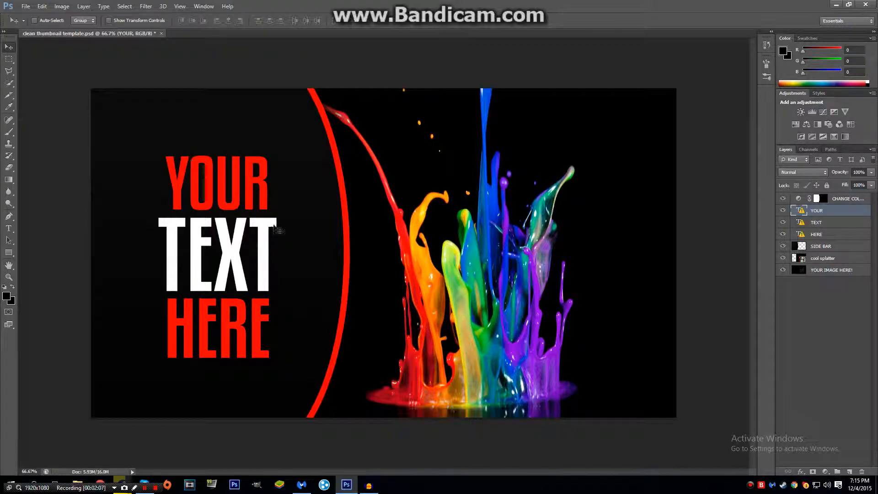
pyautogui.doubleClick(800, 211)
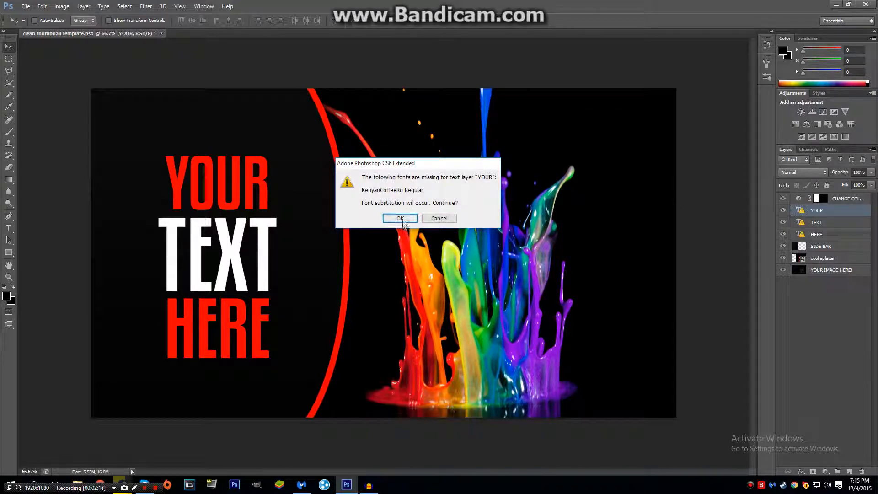
pyautogui.moveTo(424, 166); pyautogui.dragTo(432, 169)
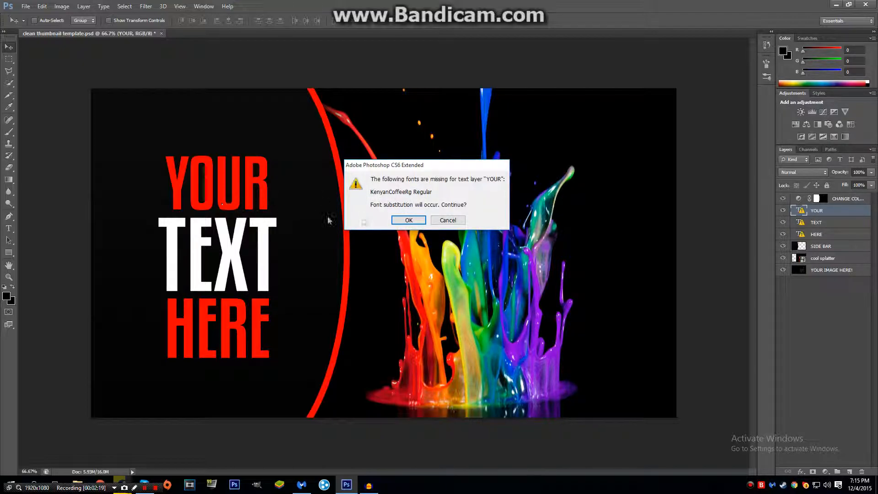
pyautogui.click(422, 223)
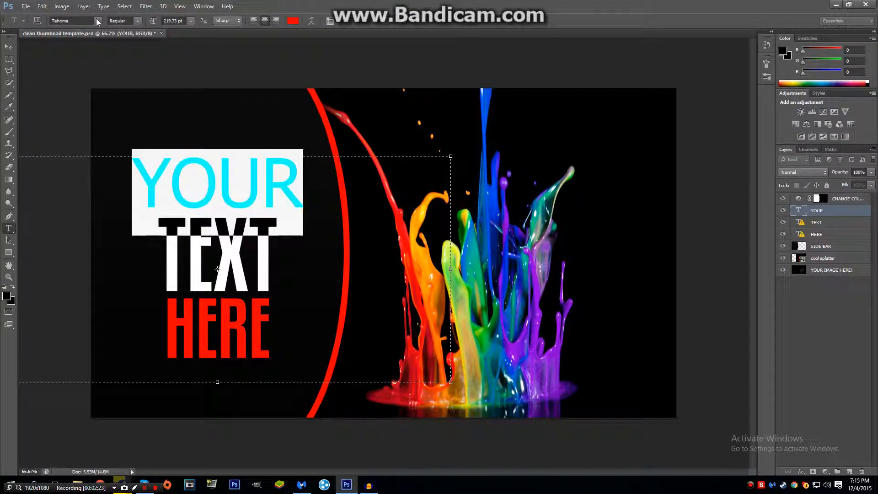
# - Set the font of the YOUR text to Kenyan Coffee
pyautogui.click(97, 20)
pyautogui.scroll(-10, 100, 72)
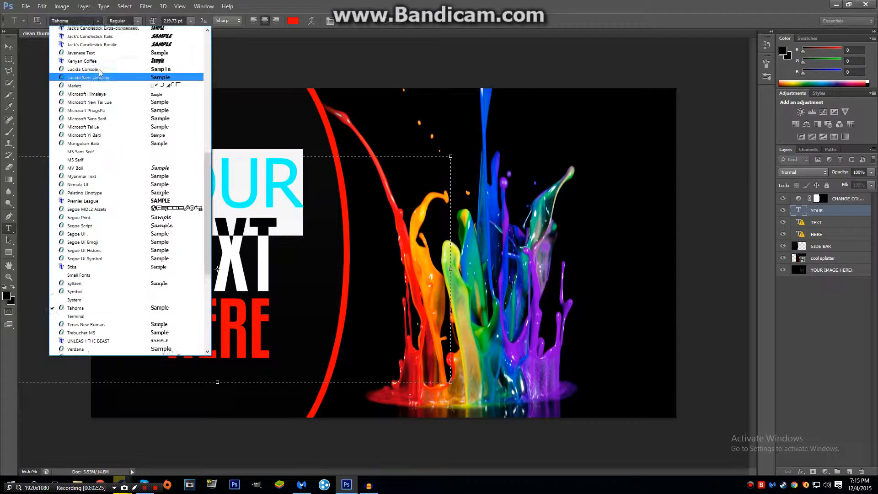
pyautogui.scroll(12, 100, 72)
pyautogui.scroll(2, 74, 147)
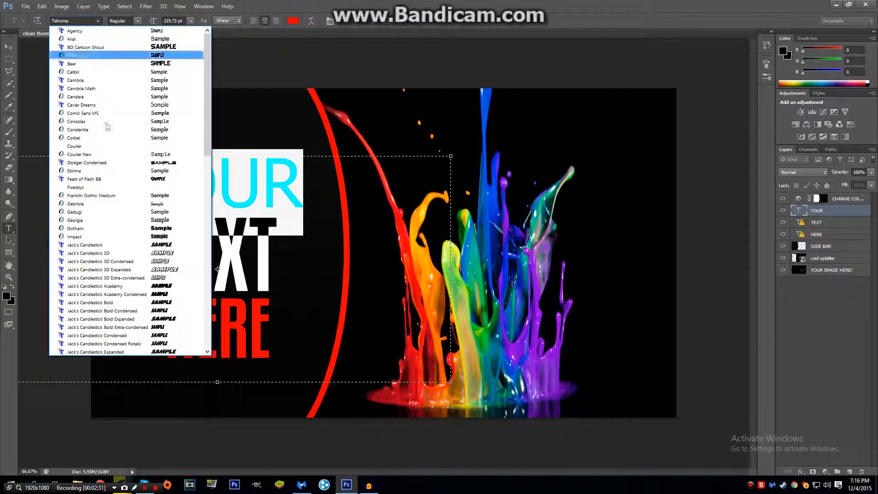
pyautogui.scroll(-5, 109, 133)
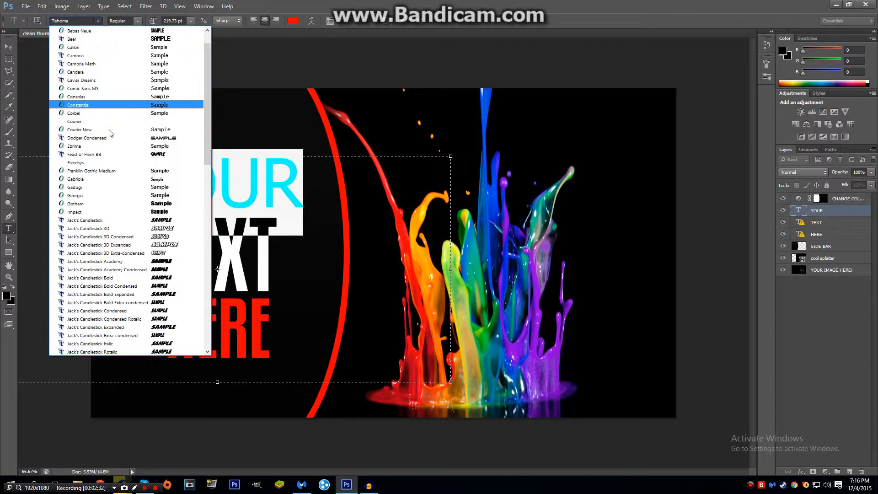
pyautogui.scroll(-2, 109, 132)
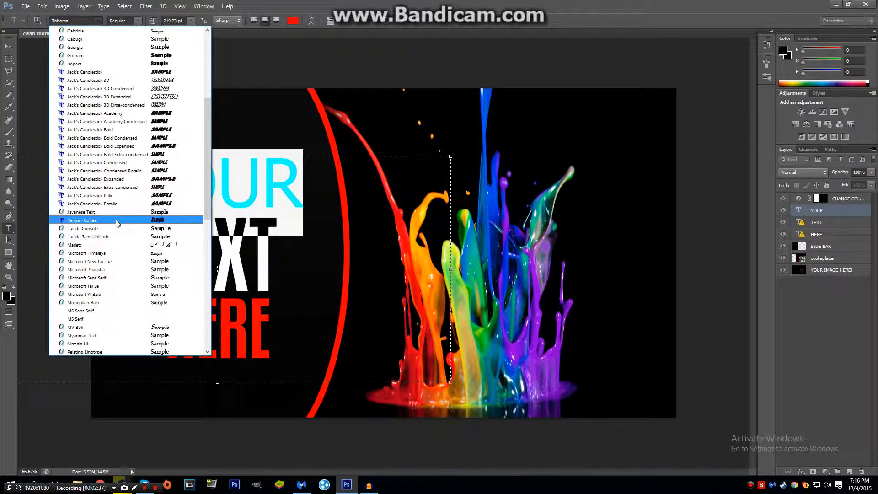
pyautogui.click(117, 222)
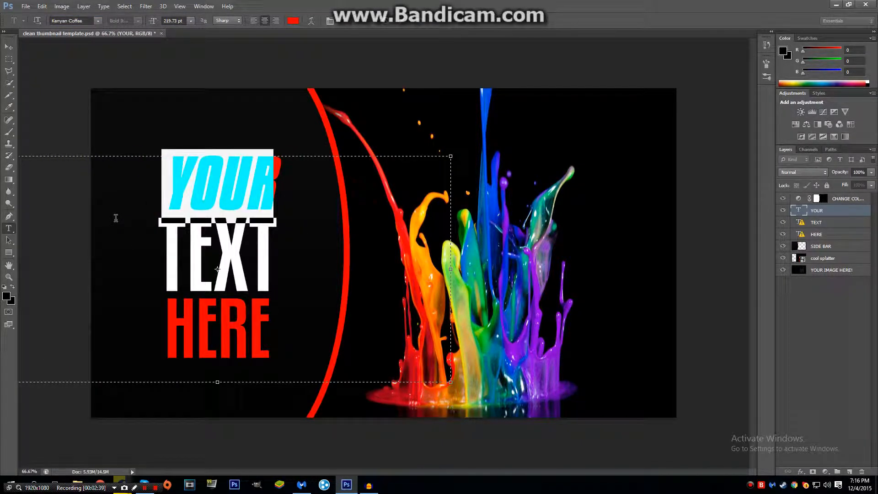
# - Replace the YOUR text with "TUTORIAL" and commit the edit
pyautogui.write('TU')
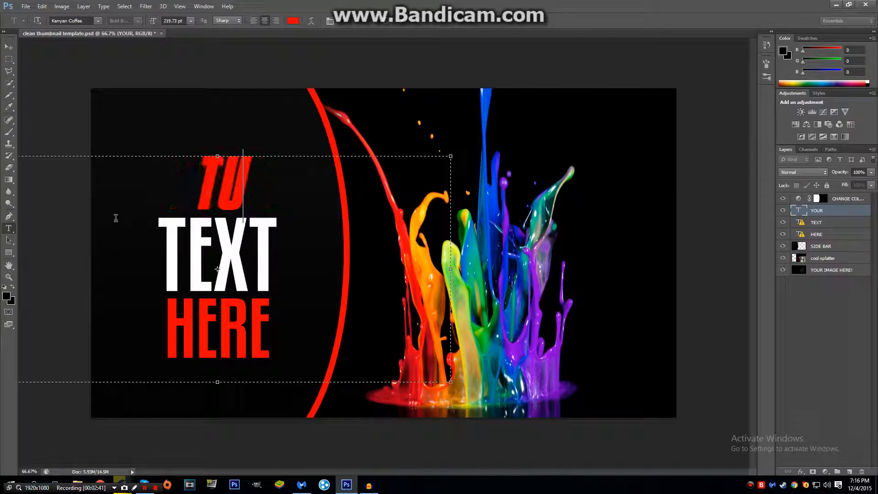
pyautogui.write('TORIAL')
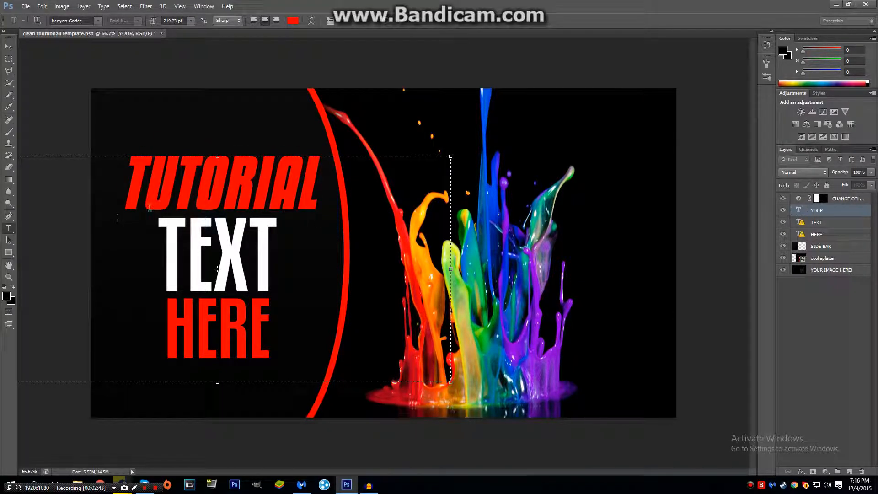
pyautogui.hotkey('ctrl', 'Return')
pyautogui.press('v')
# - Open the TEXT layer for editing with font substitution accepted and set its font to Kenyan Coffee
pyautogui.click(804, 225)
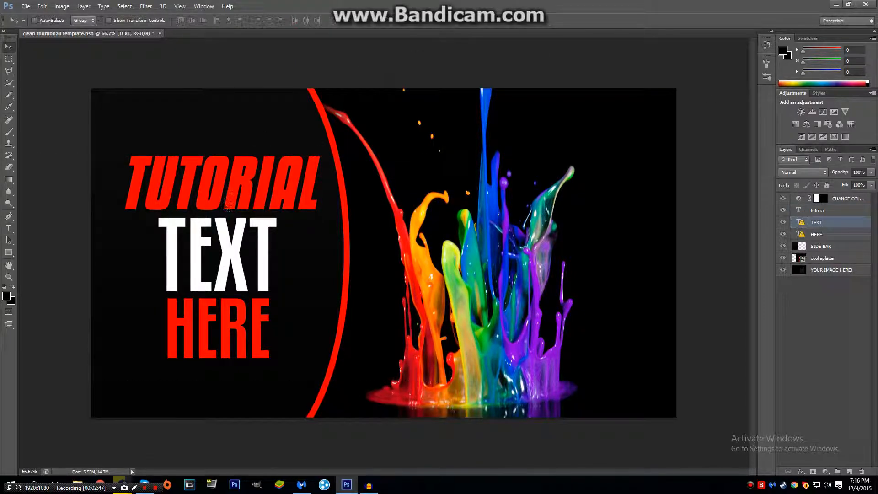
pyautogui.doubleClick(804, 224)
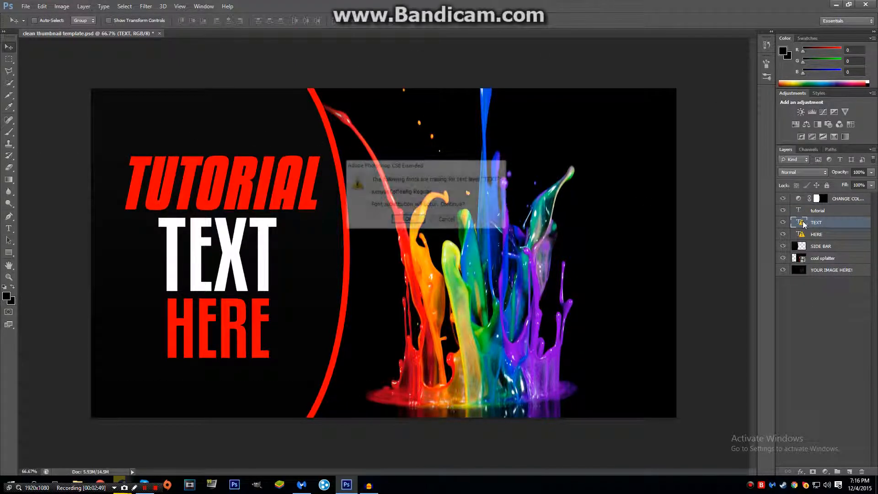
pyautogui.click(408, 220)
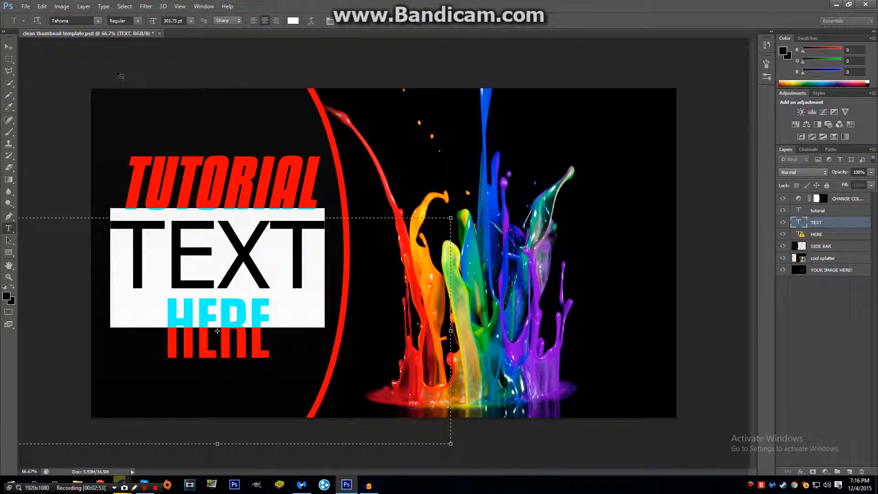
pyautogui.click(98, 22)
pyautogui.scroll(6, 103, 165)
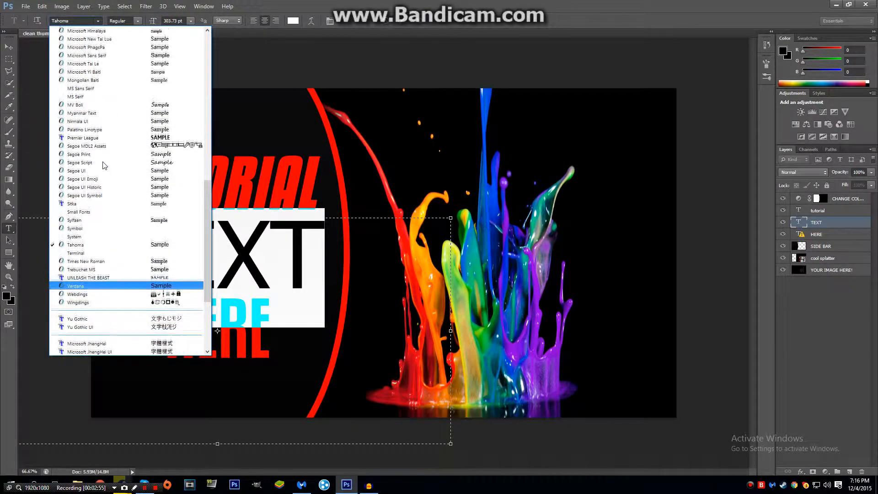
pyautogui.scroll(3, 106, 164)
pyautogui.scroll(3, 96, 110)
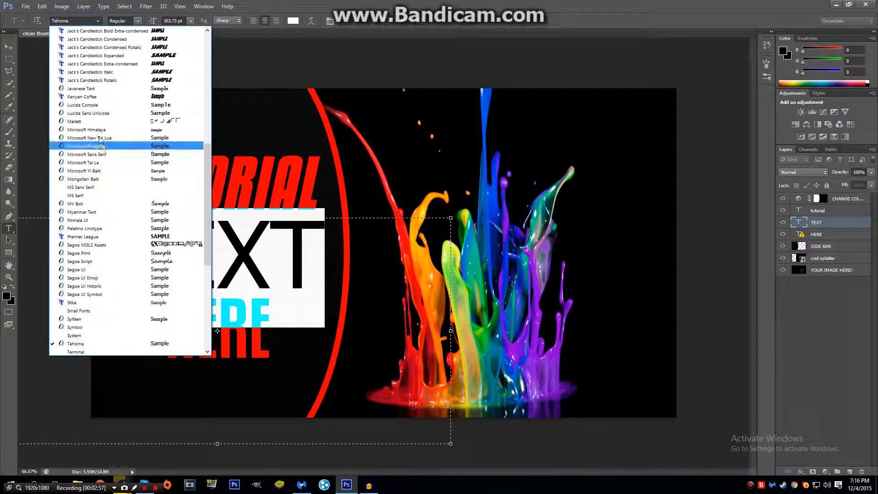
pyautogui.click(93, 97)
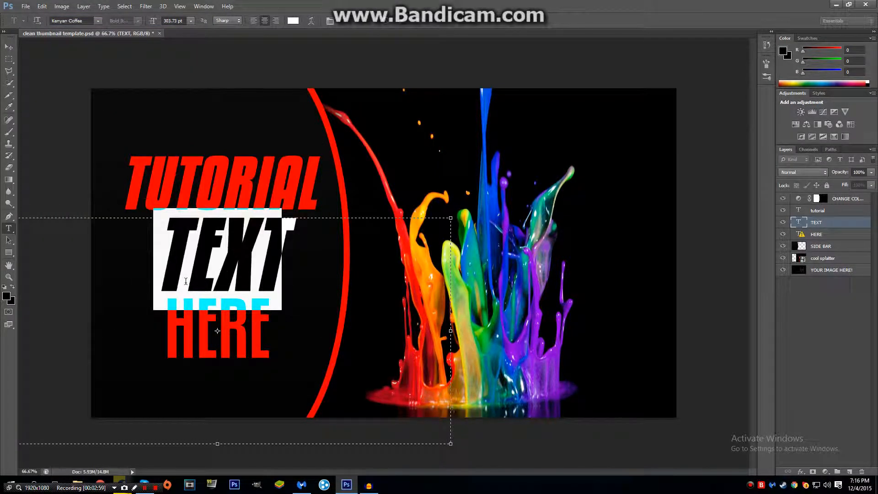
# - Replace the middle line's text with "THUMBNAIL" and reduce its font size to 217.73 pt
pyautogui.write('THUMBNAIL')
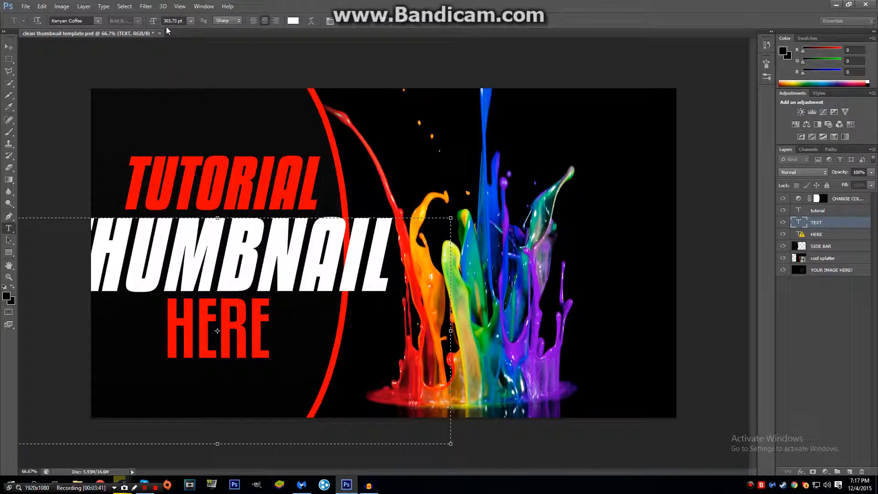
pyautogui.moveTo(156, 24)
pyautogui.mouseDown()
pyautogui.moveTo(143, 23)
pyautogui.moveTo(155, 23)
pyautogui.mouseUp()
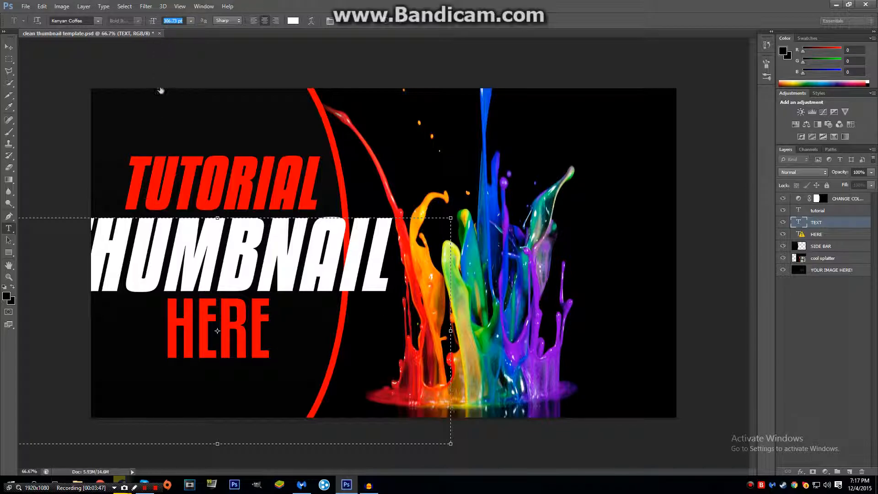
pyautogui.click(224, 257)
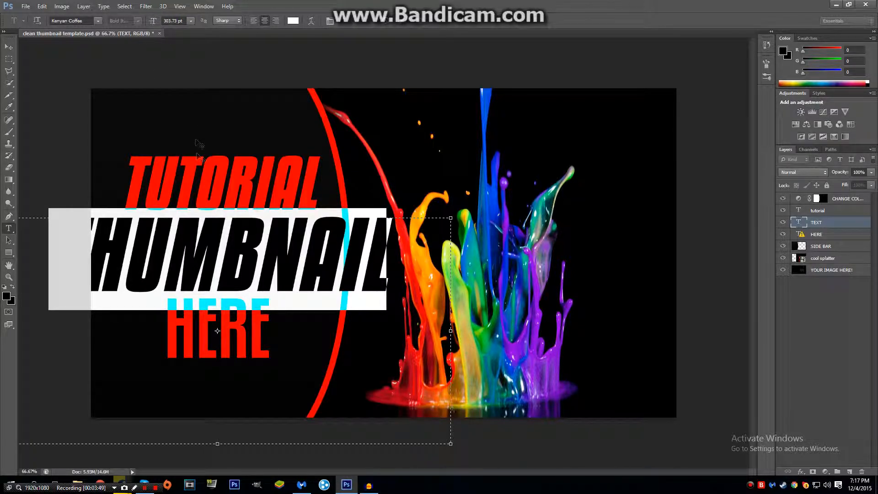
pyautogui.moveTo(154, 22); pyautogui.dragTo(116, 20)
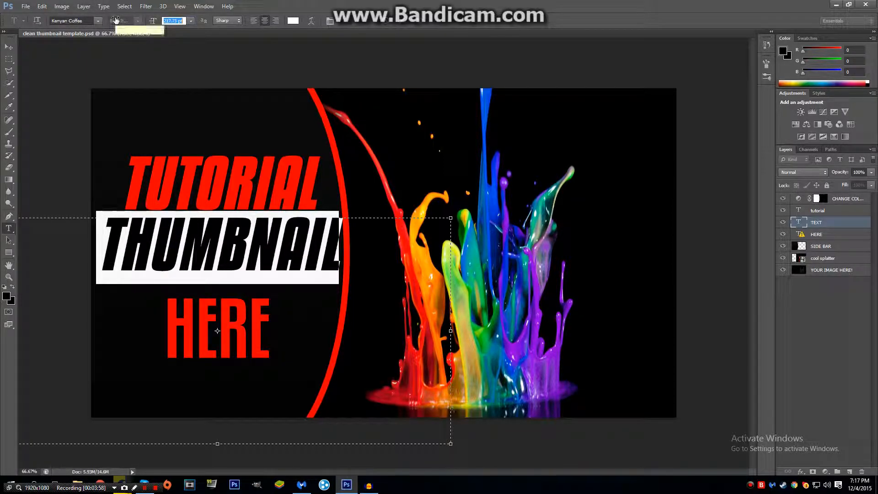
pyautogui.press('Return')
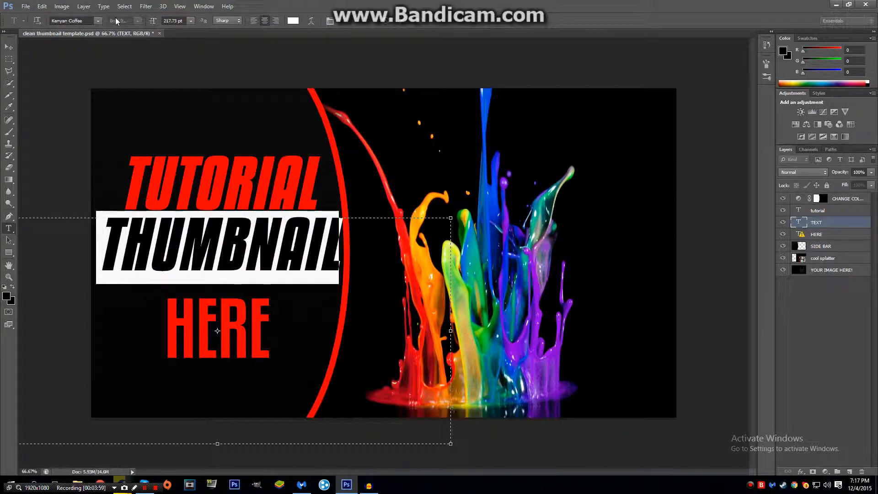
# - Open the HERE text layer for editing with font substitution accepted and set its font to Kenyan Coffee
pyautogui.doubleClick(801, 235)
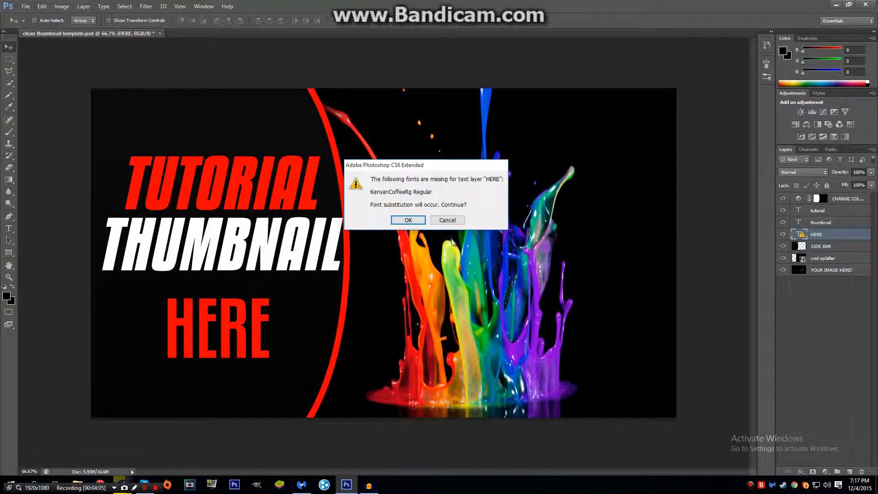
pyautogui.click(409, 220)
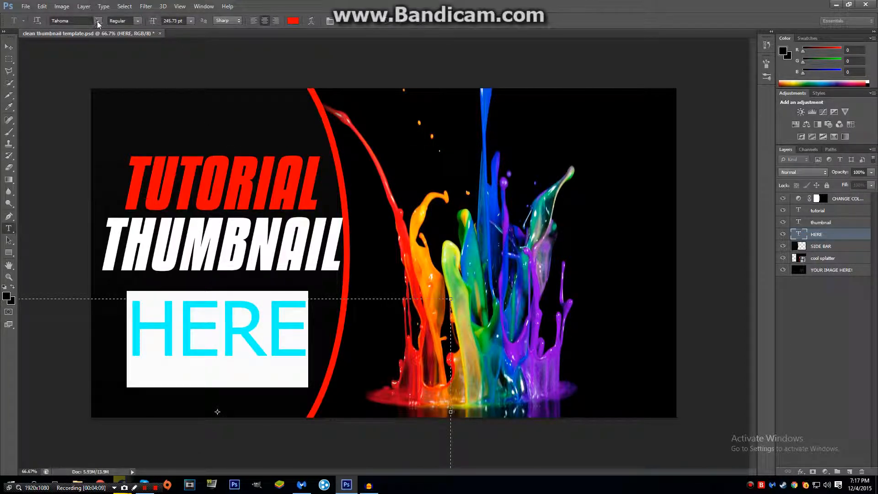
pyautogui.click(97, 21)
pyautogui.scroll(15, 115, 134)
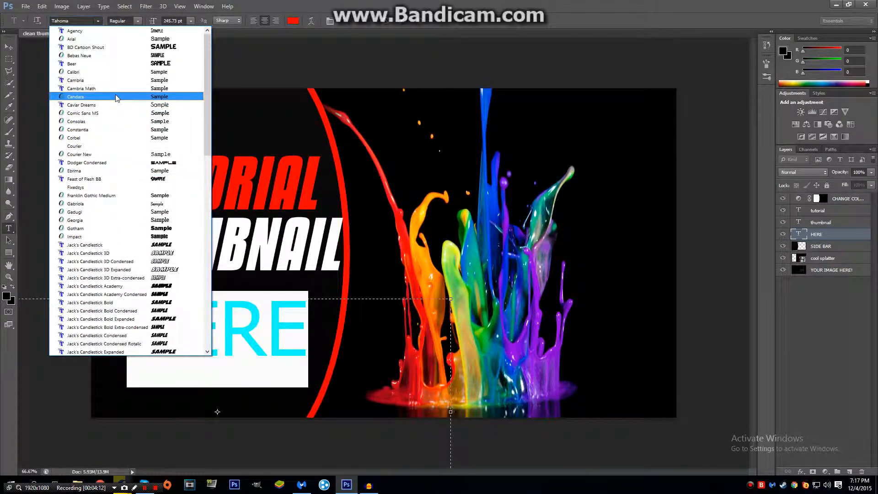
pyautogui.scroll(-9, 108, 133)
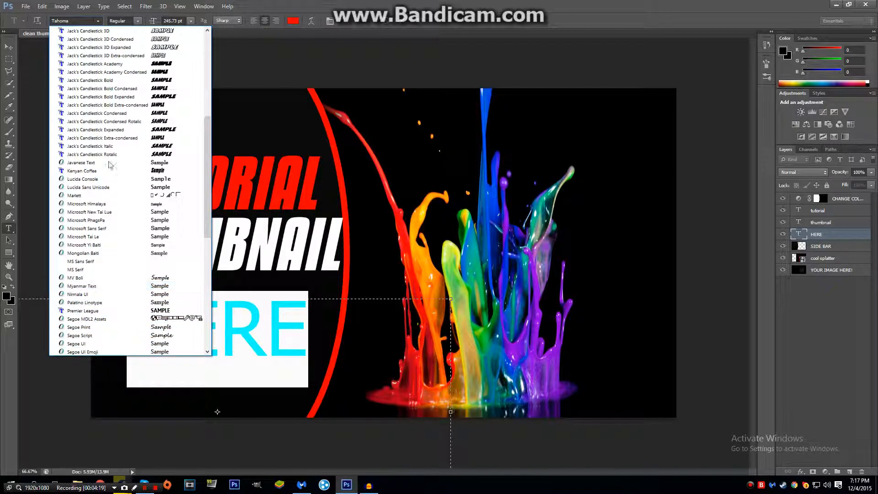
pyautogui.click(109, 173)
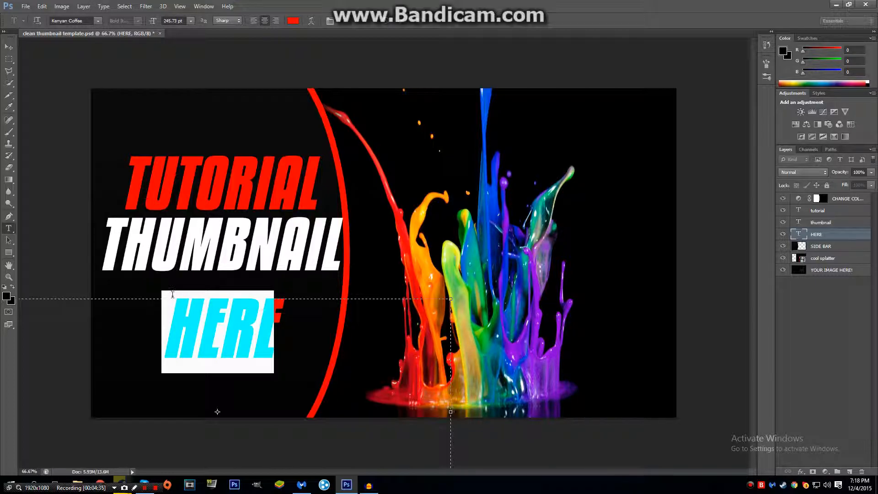
# - Replace the HERE text with "FOR BEGINNERS" and reduce its font size to 161.73 pt
pyautogui.press('BackSpace')
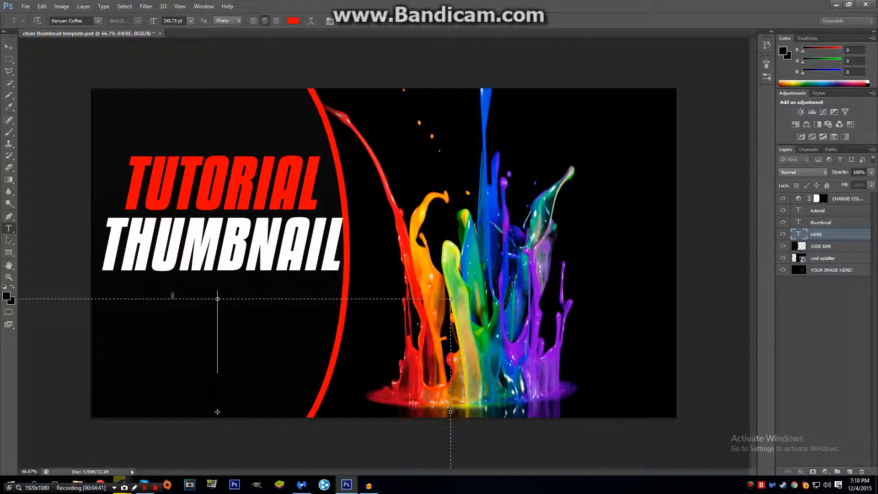
pyautogui.write('FOR BEGI')
pyautogui.write('NNERS')
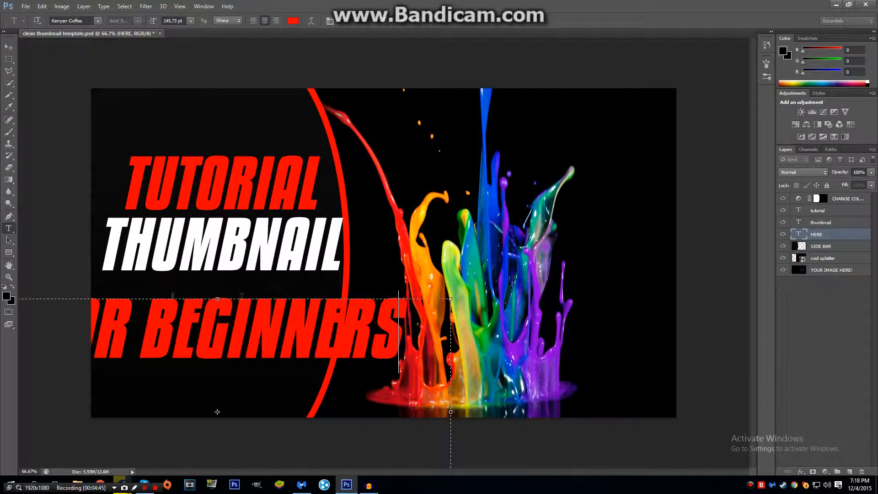
pyautogui.doubleClick(221, 339)
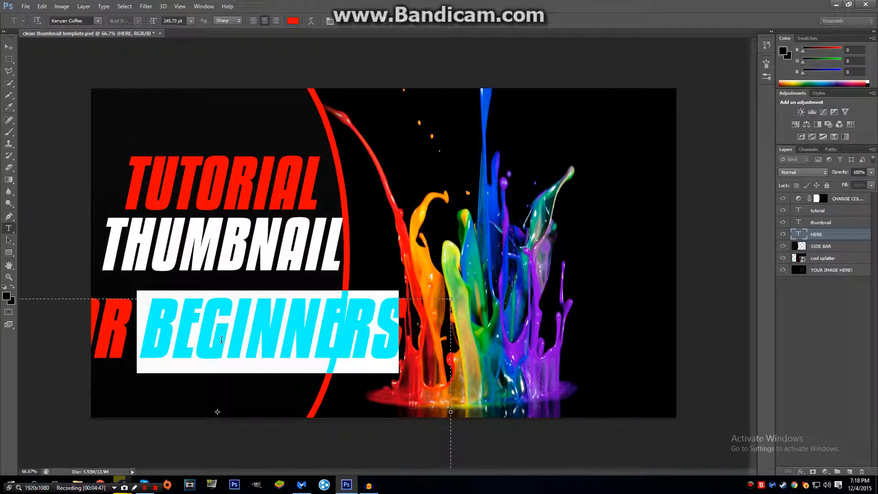
pyautogui.tripleClick(221, 340)
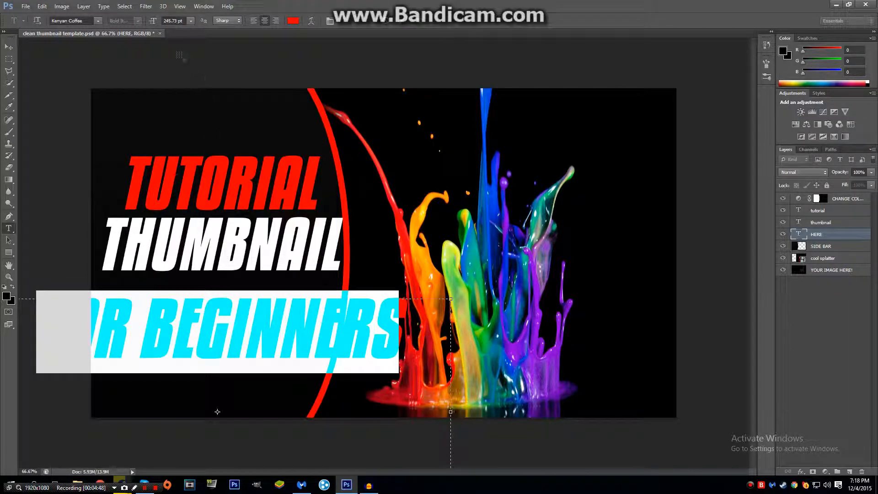
pyautogui.moveTo(155, 21); pyautogui.dragTo(118, 23)
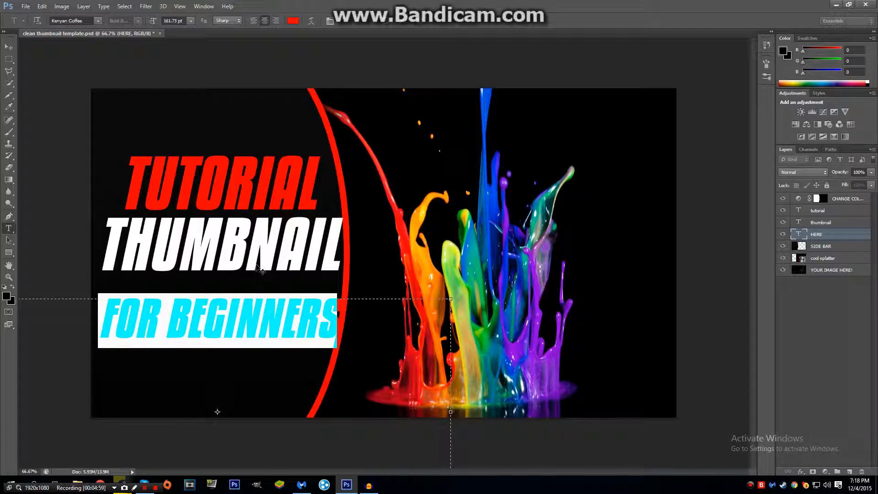
pyautogui.click(330, 319)
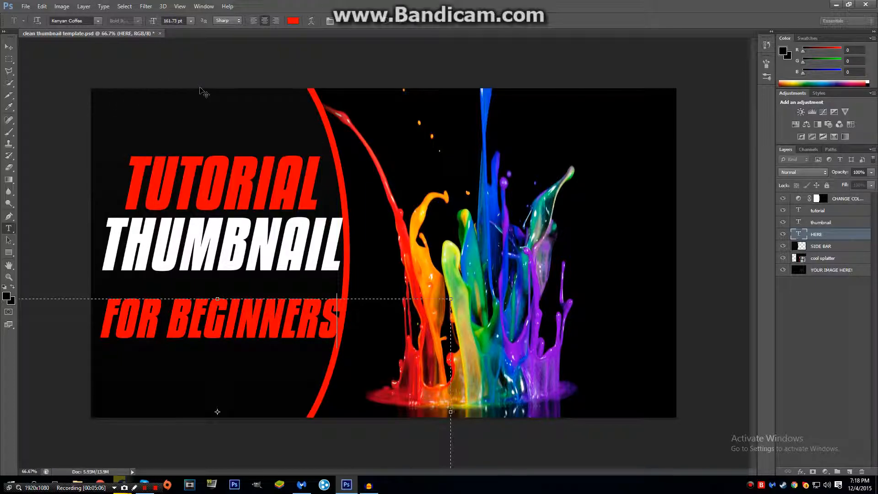
# - Increase the FOR BEGINNERS font size to 168.73 pt and move the line up directly beneath THUMBNAIL
pyautogui.tripleClick(215, 318)
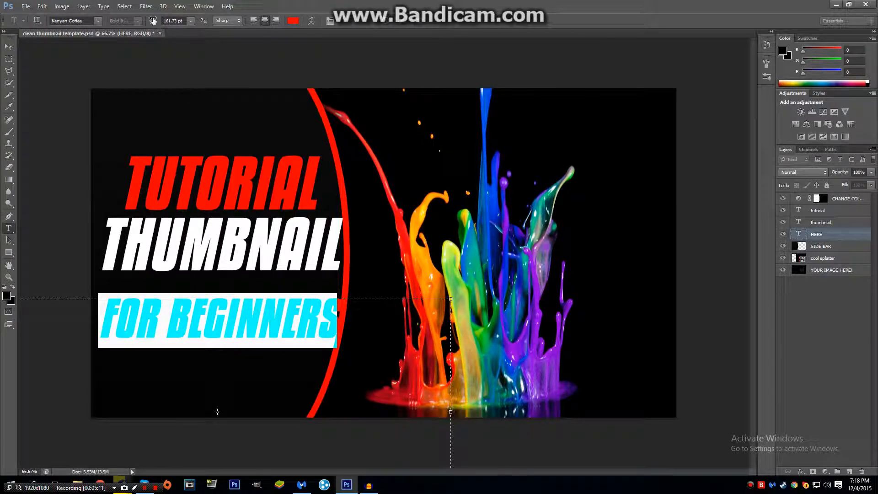
pyautogui.moveTo(155, 20); pyautogui.dragTo(159, 21)
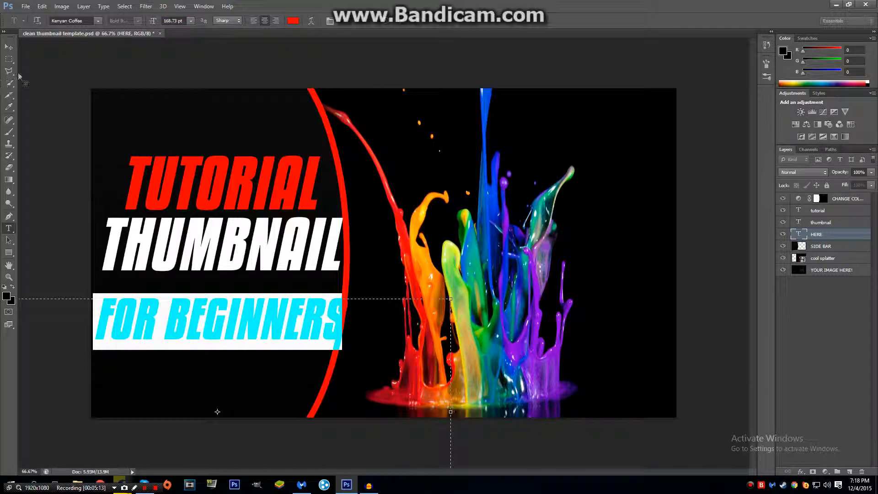
pyautogui.click(9, 47)
pyautogui.moveTo(222, 303)
pyautogui.mouseDown()
pyautogui.moveTo(220, 316)
pyautogui.moveTo(220, 299)
pyautogui.mouseUp()
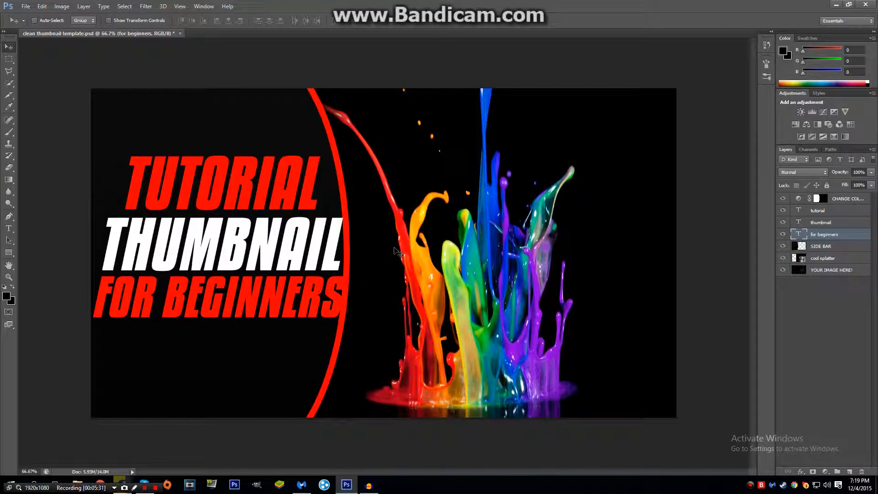
# - Prepare to save the thumbnail as a JPEG copy with a random placeholder file name, and cancel the save
pyautogui.click(26, 7)
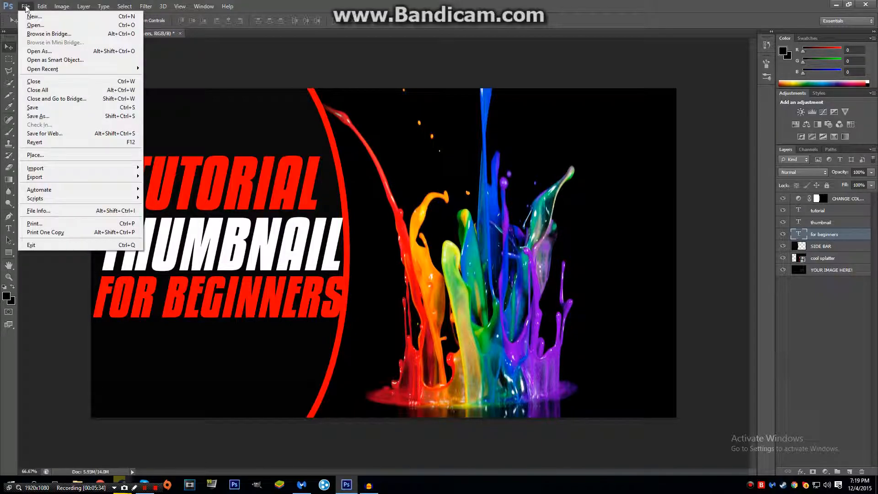
pyautogui.click(81, 116)
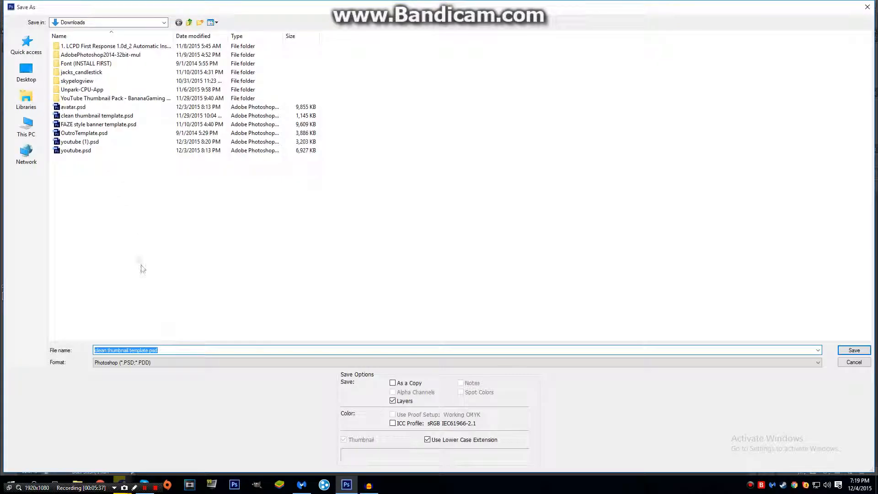
pyautogui.click(169, 363)
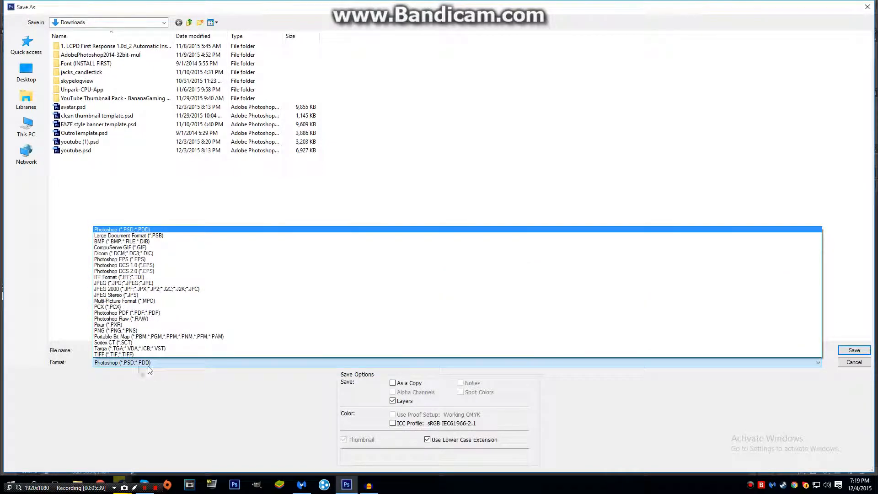
pyautogui.click(143, 283)
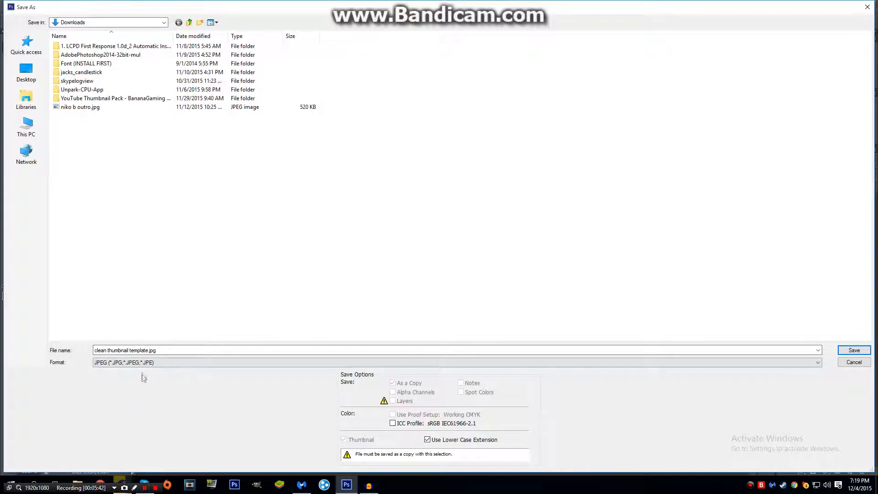
pyautogui.click(148, 351)
pyautogui.click(143, 351)
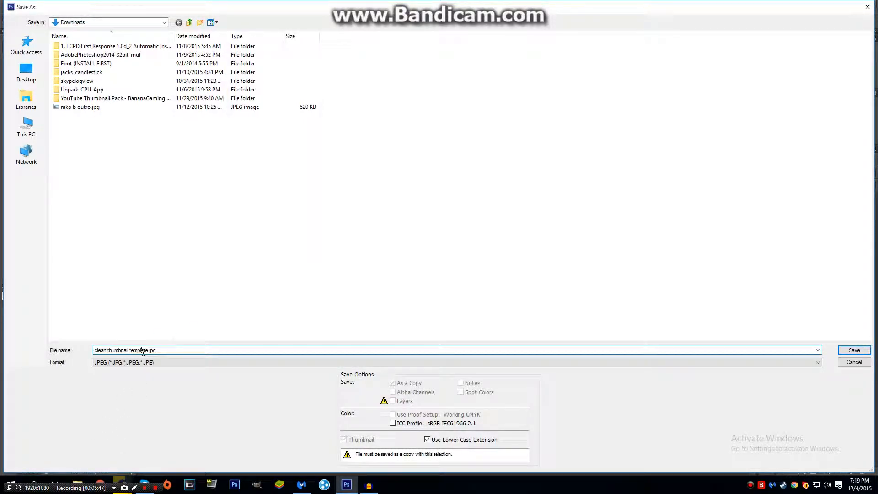
pyautogui.moveTo(147, 350); pyautogui.dragTo(57, 333)
pyautogui.write('edfhsvf hsd vfsdhv fshdvf hsf dev')
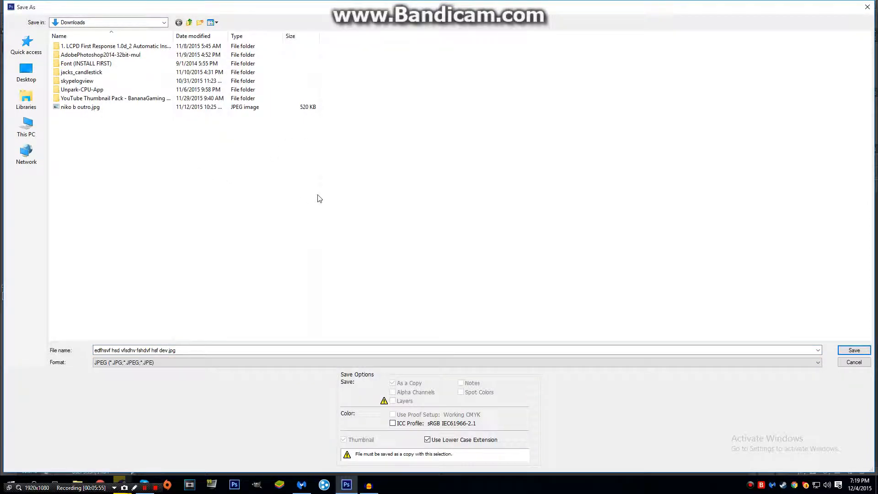
pyautogui.click(867, 6)
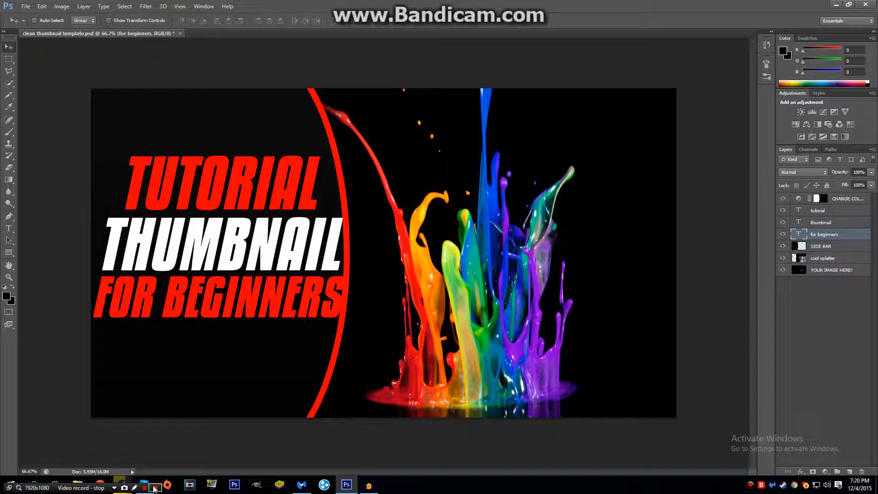
pyautogui.click(370, 486)
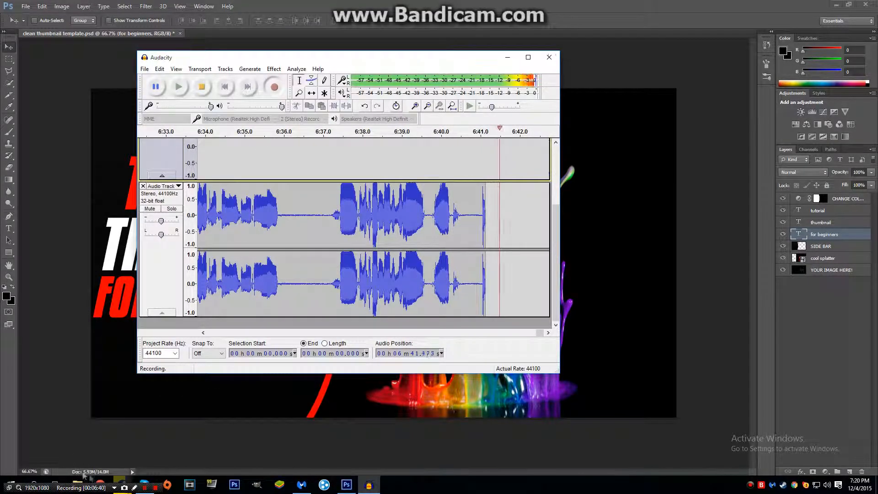
pyautogui.moveTo(93, 488); pyautogui.dragTo(126, 99)
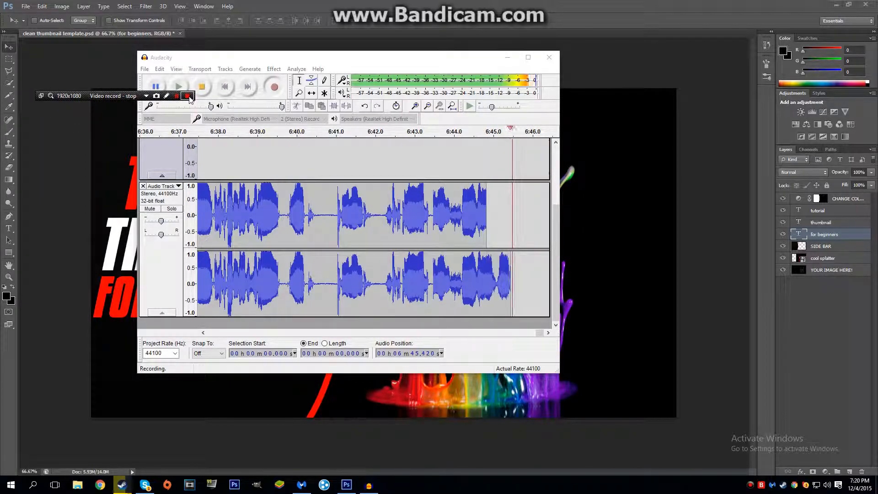